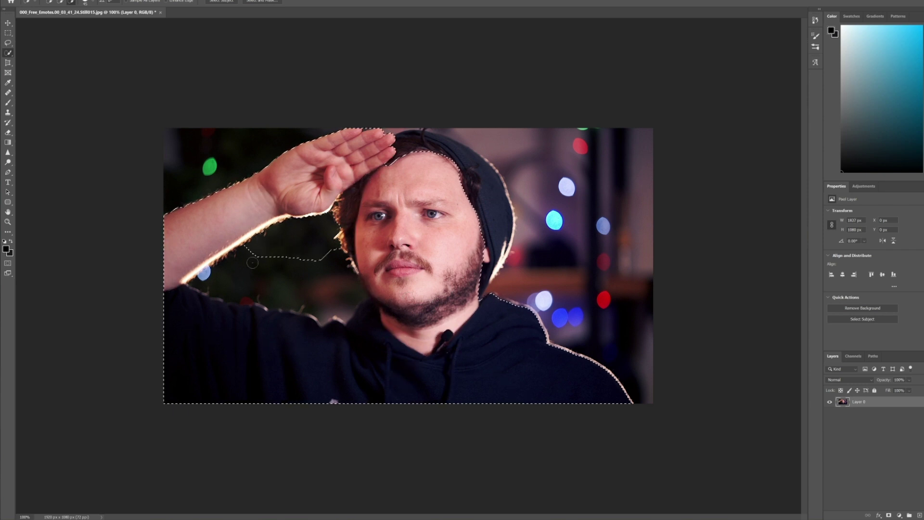
Step: Add the beanie to the selection, mask out the background, and touch up the mask with black and white brushwork
left_click_drag(322, 267, 457, 159)
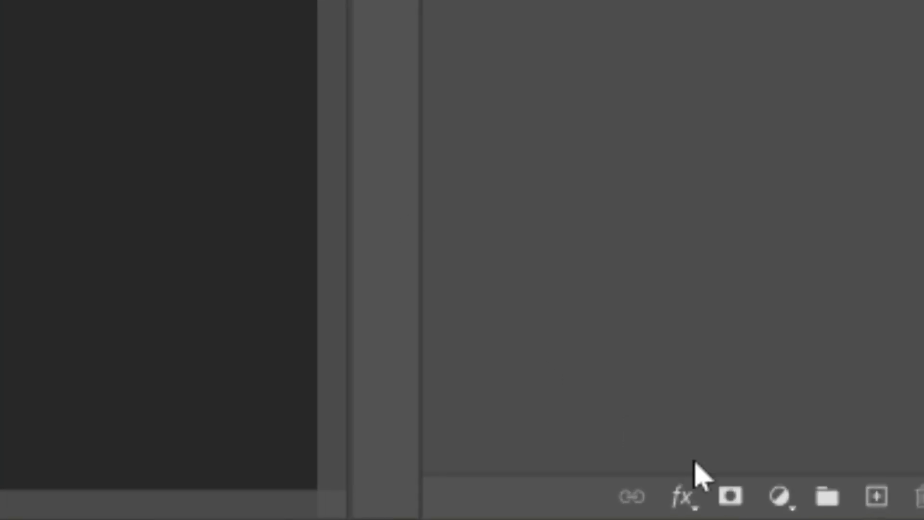
left_click(730, 496)
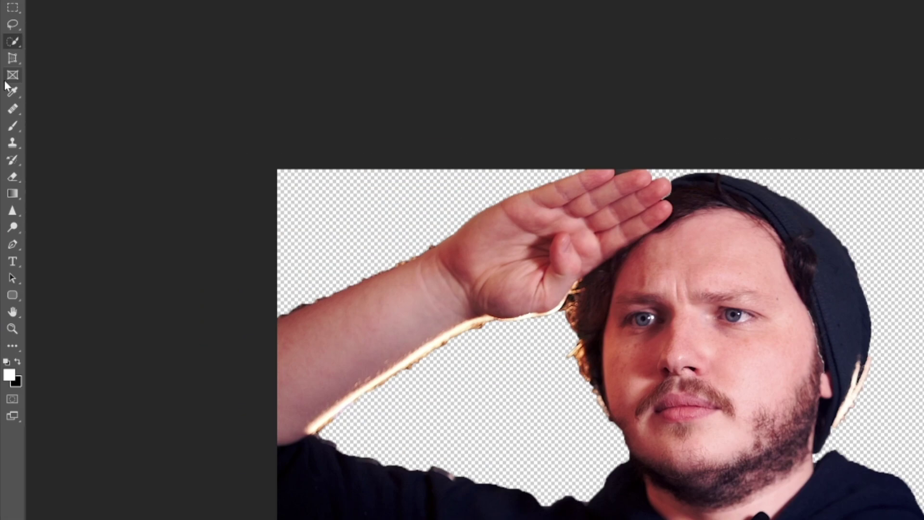
left_click(8, 103)
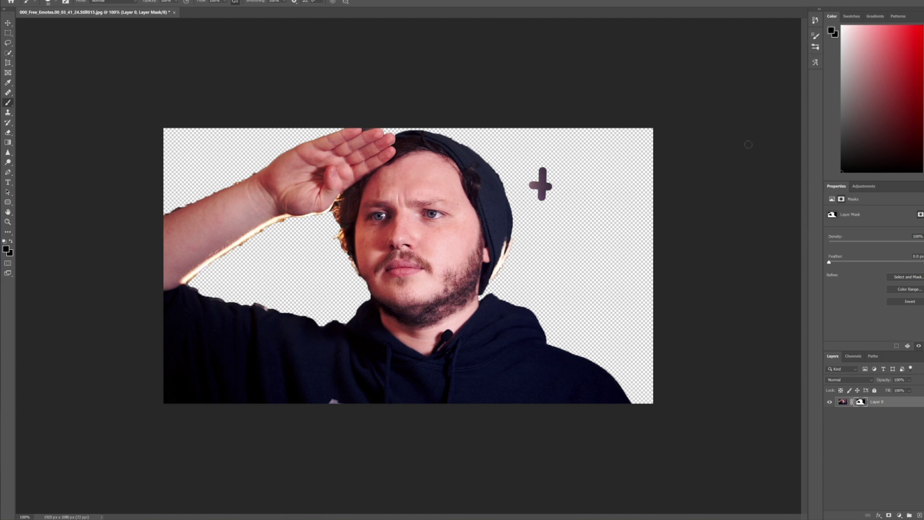
key("x")
scroll(122, 316, "up", 5)
scroll(101, 199, "down", 5)
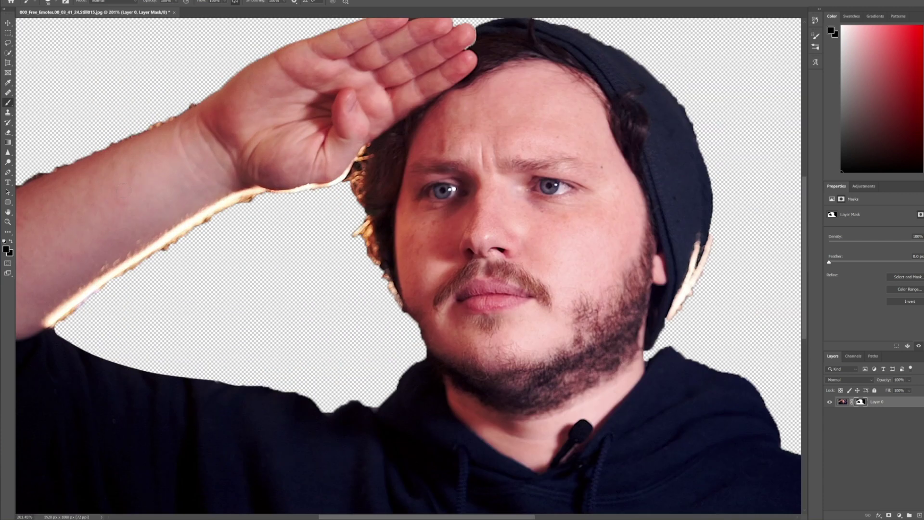
scroll(101, 200, "up", 4)
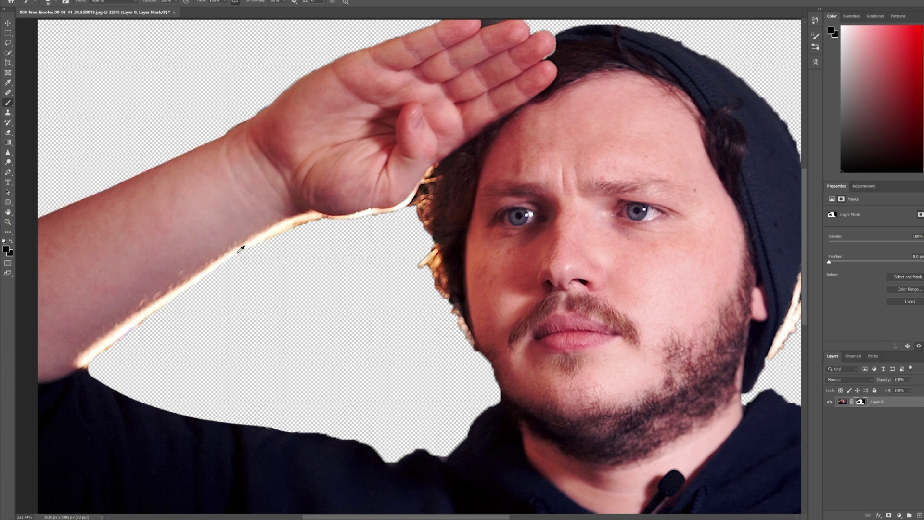
key("x")
scroll(385, 226, "right", 5)
scroll(518, 200, "up", 1)
scroll(551, 202, "down", 5)
Step: Feather the layer mask edge to 1.8 px
left_click_drag(829, 262, 839, 262)
scroll(359, 328, "up", 8)
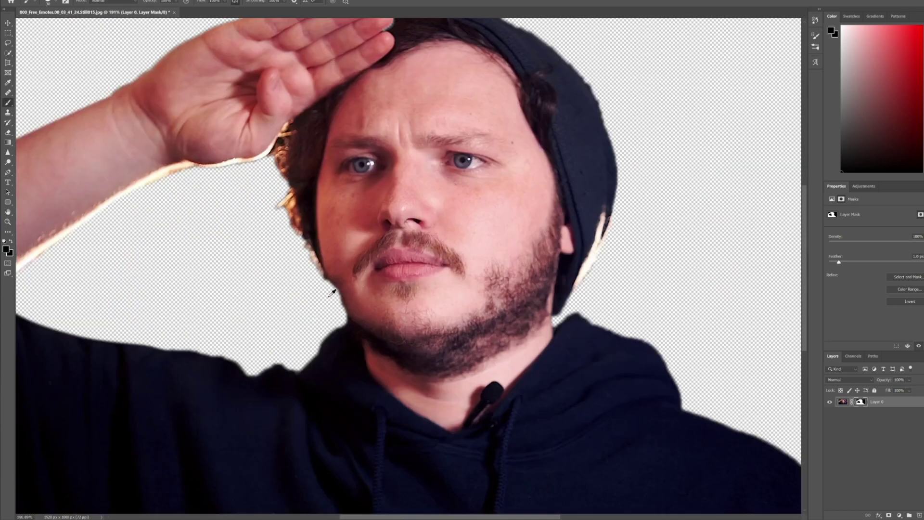
scroll(370, 401, "down", 8)
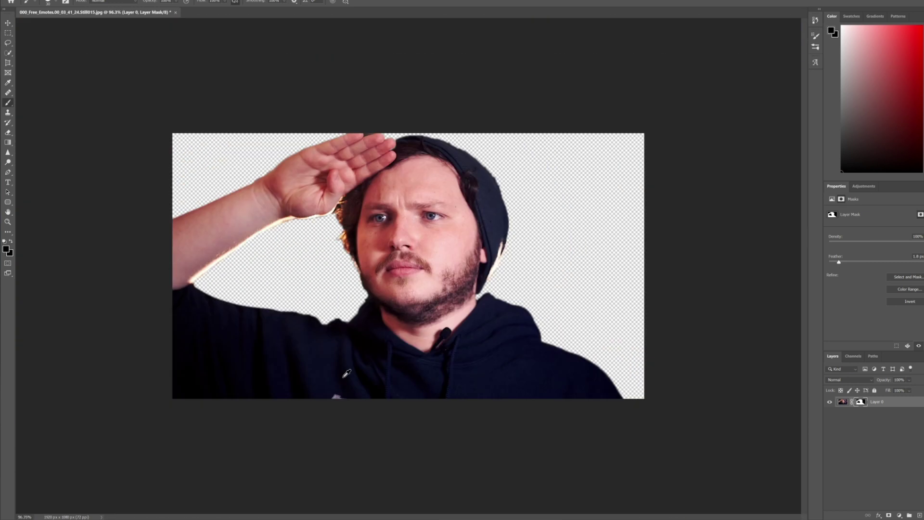
scroll(350, 232, "up", 7)
scroll(329, 271, "down", 8)
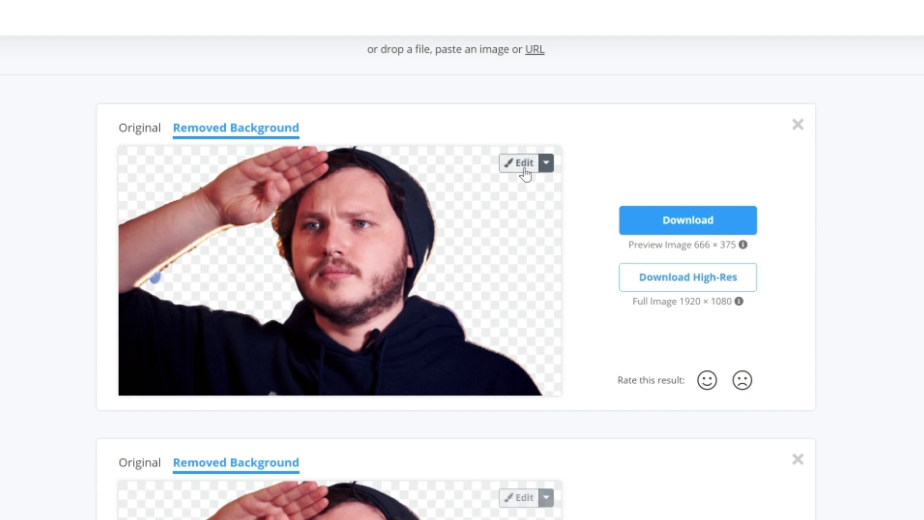
Step: Open the saluting man's cutout in the remove.bg editor, zoom in, and switch to Erase / Restore
left_click(524, 169)
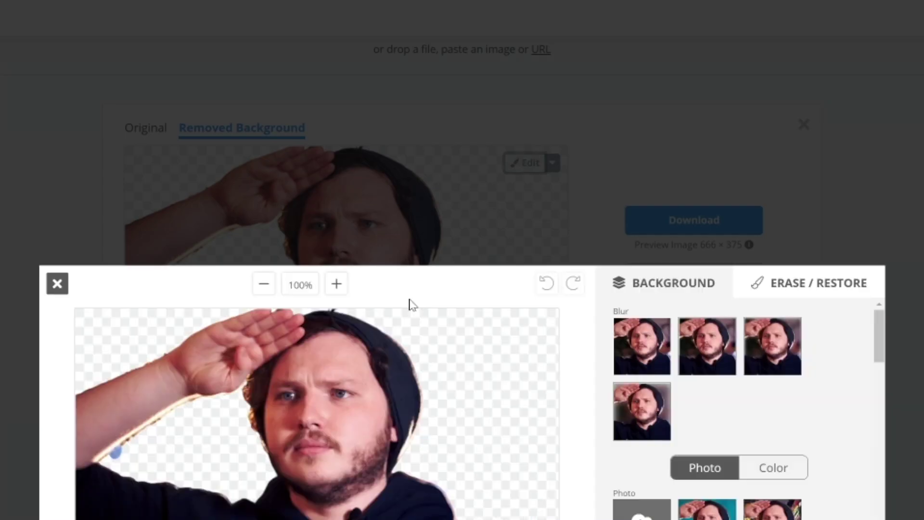
left_click(336, 99)
left_click_drag(255, 393, 178, 393)
left_click(782, 105)
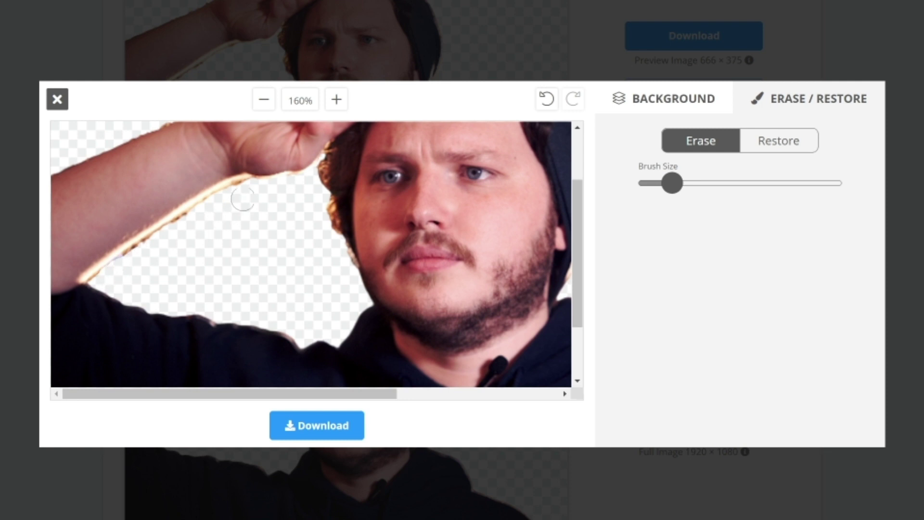
scroll(319, 215, "down", 5)
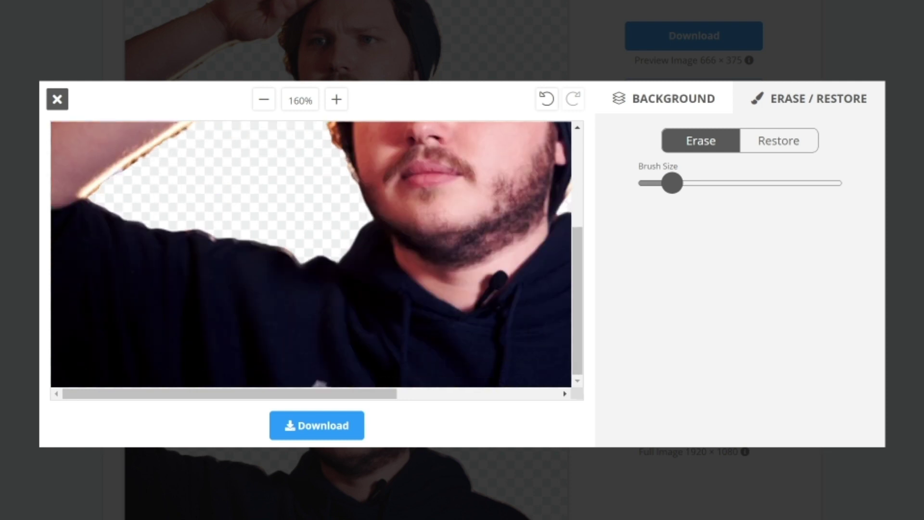
scroll(193, 183, "up", 8)
scroll(469, 235, "down", 2)
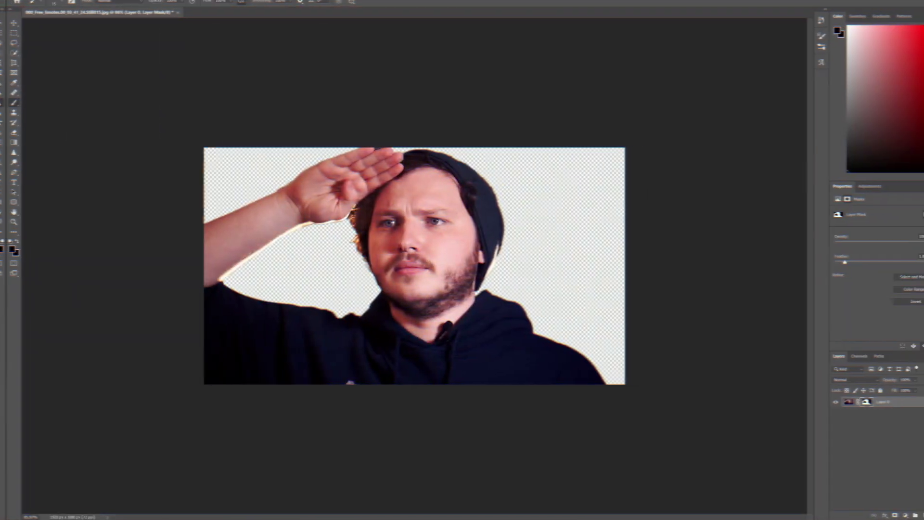
Step: Create a new 112 × 112 px document with a transparent background
left_click(10, 2)
key("Escape")
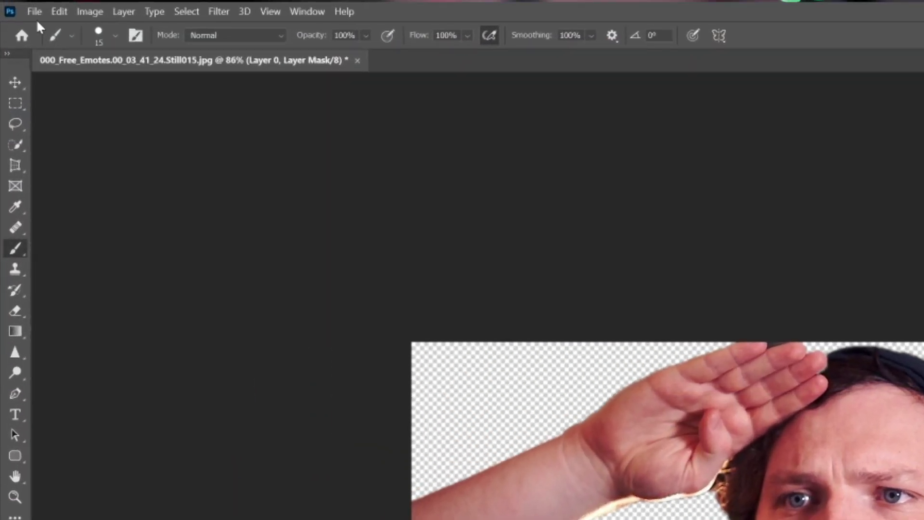
left_click(36, 19)
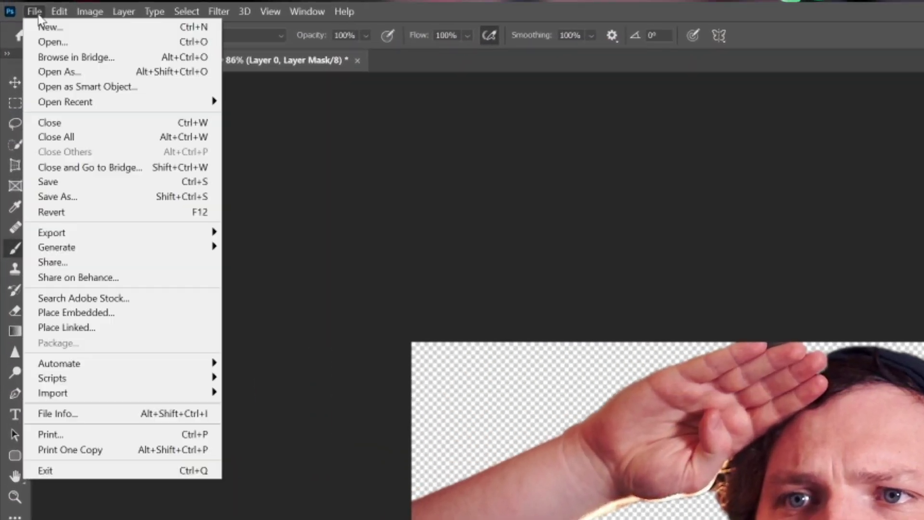
left_click(59, 30)
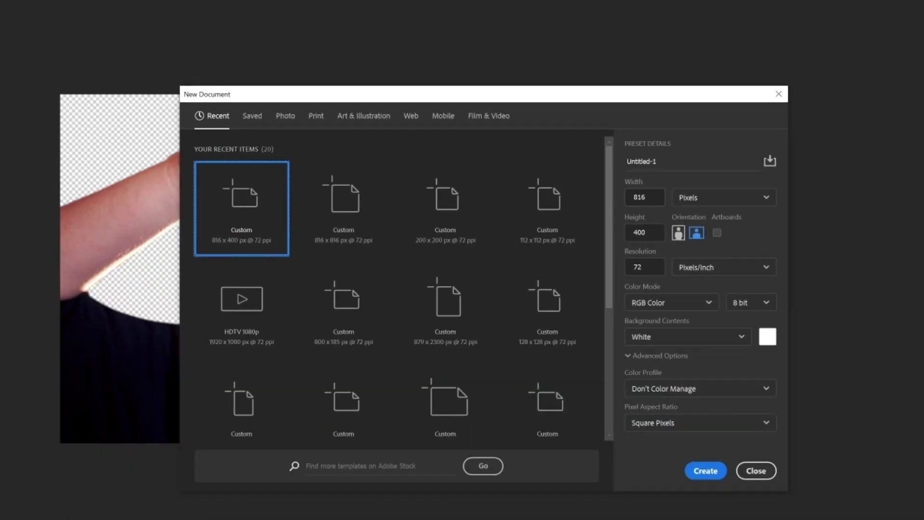
type("112")
key("Tab")
type("112")
left_click(682, 200)
left_click(693, 218)
left_click(671, 344)
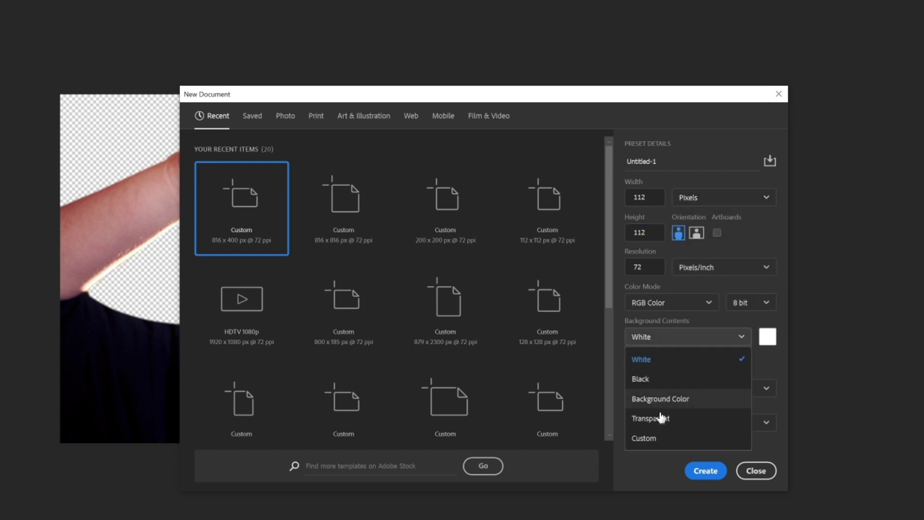
left_click(660, 417)
left_click(705, 471)
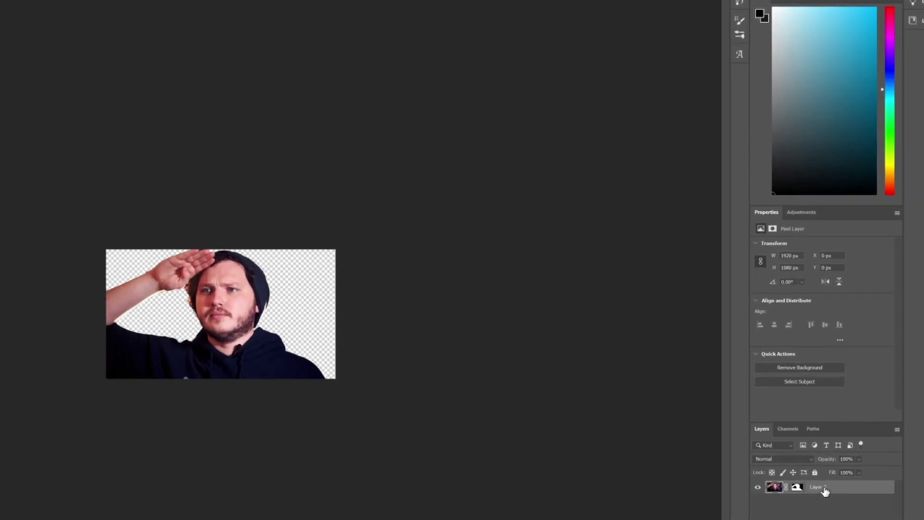
Step: Duplicate the masked Layer 0 into Untitled-1 and switch to that document
right_click(824, 490)
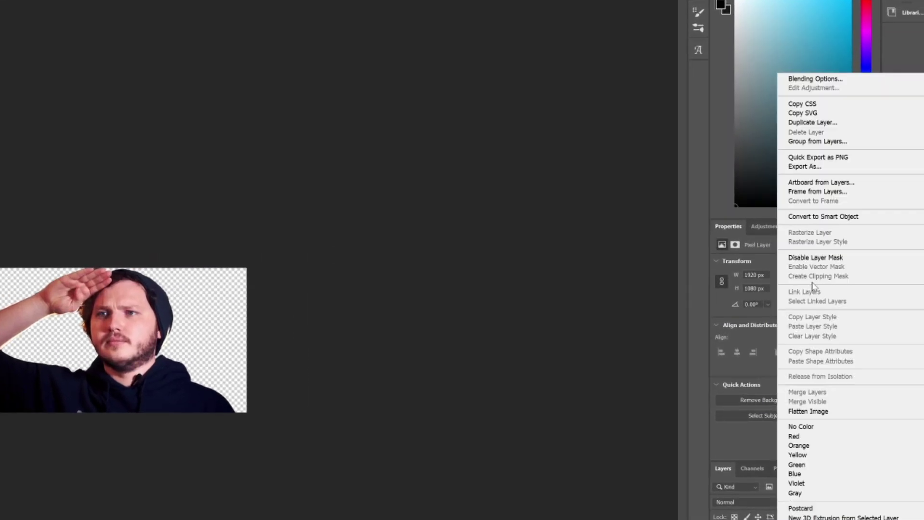
left_click(840, 120)
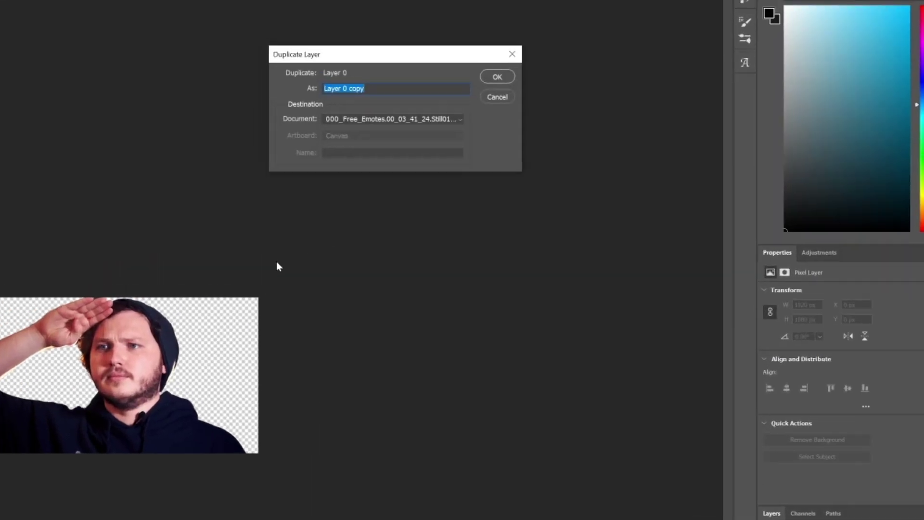
left_click(455, 217)
left_click(458, 248)
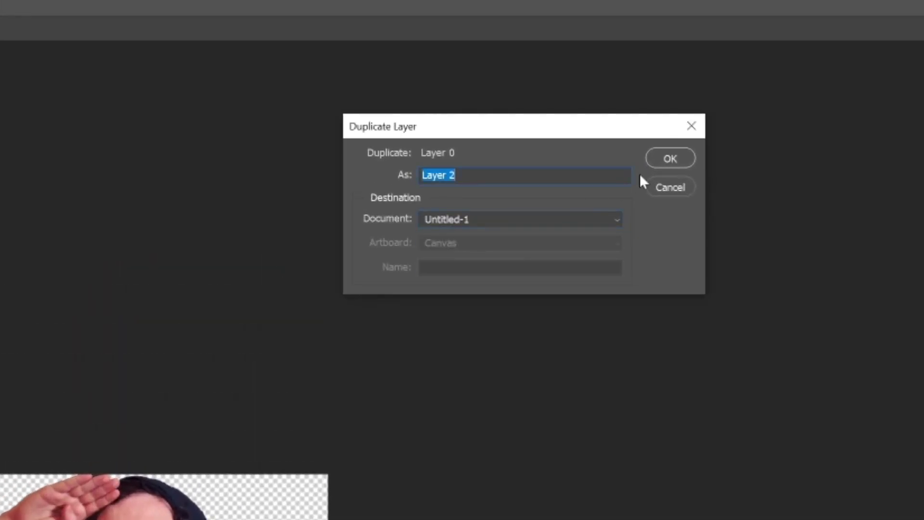
left_click(671, 161)
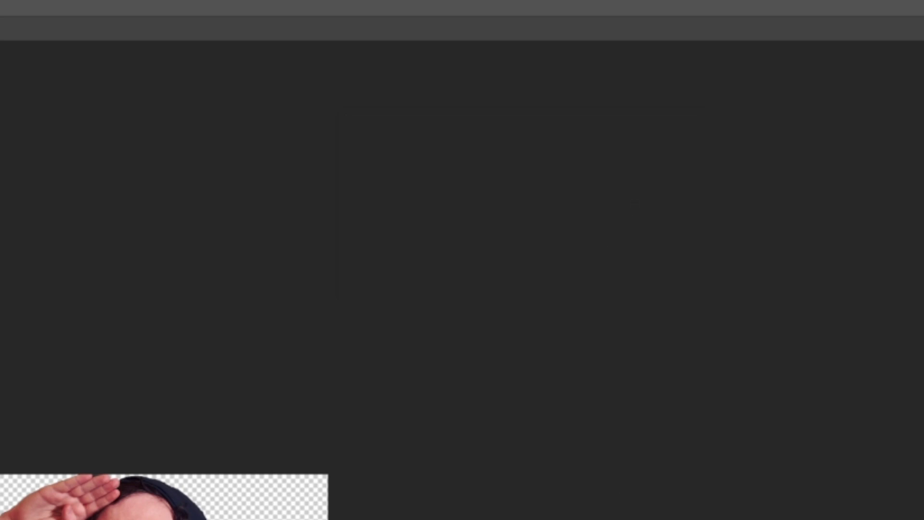
key("ctrl+Tab")
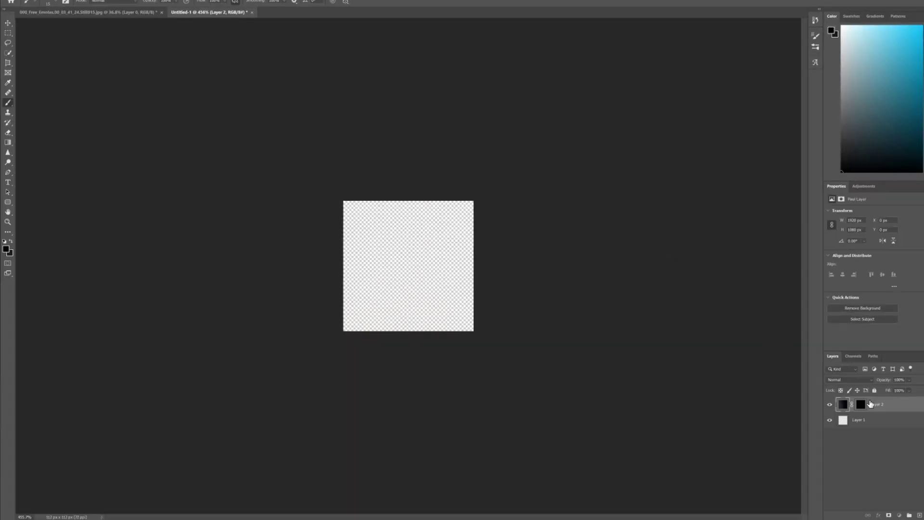
Step: Free-transform the salute layer, moving it left and down and scaling it up to fill the canvas
scroll(602, 301, "down", 5)
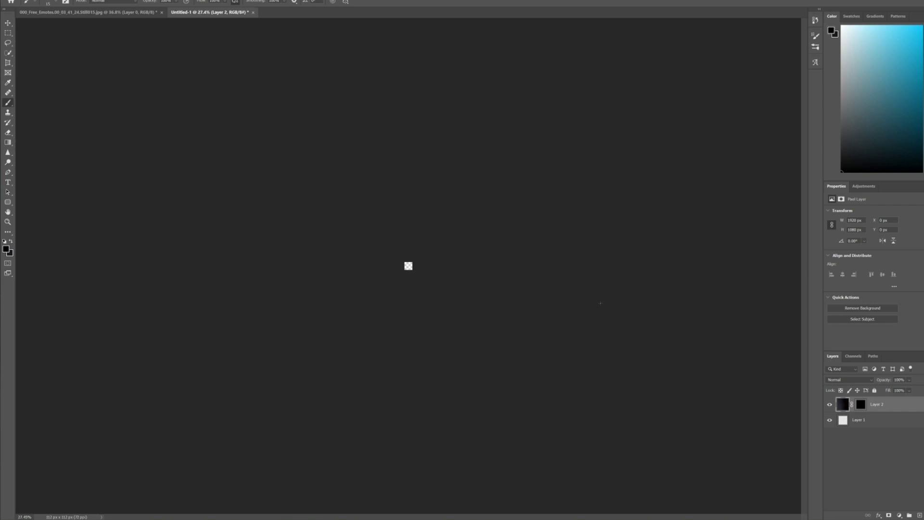
key("ctrl+t")
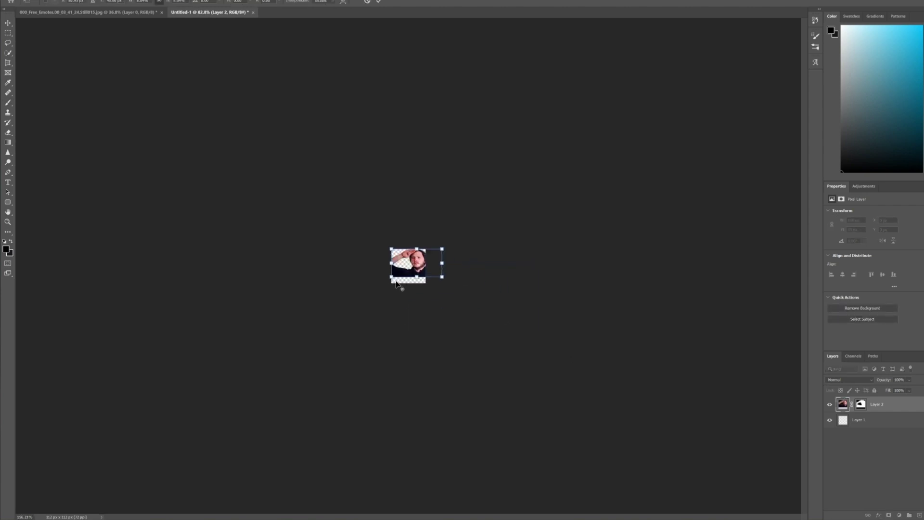
key("ctrl+0")
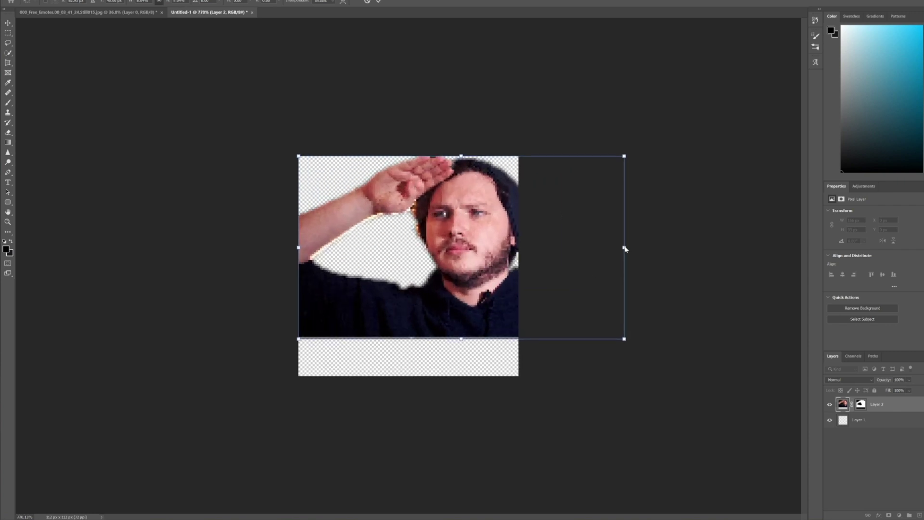
left_click_drag(494, 244, 461, 287)
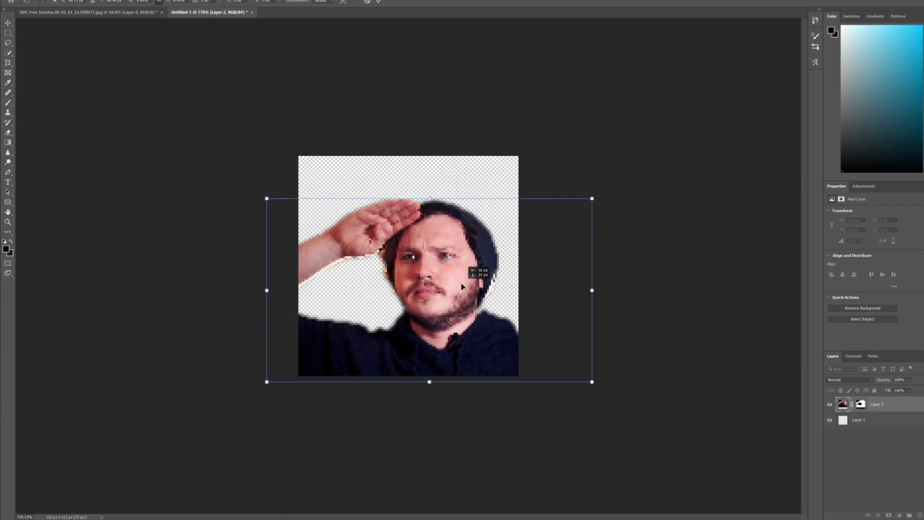
left_click_drag(424, 197, 430, 168)
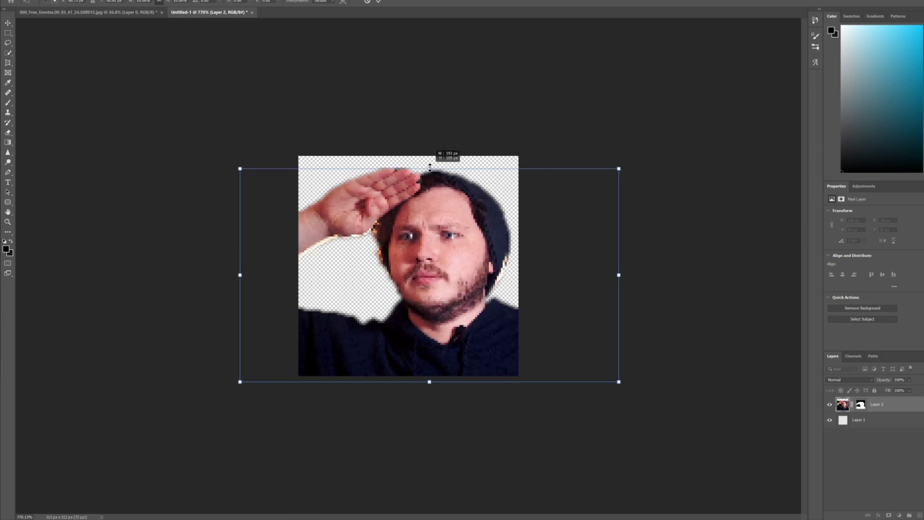
key("Return")
Step: Quick Export the small saluting-man image as a PNG from the File > Export menu
scroll(487, 295, "down", 8)
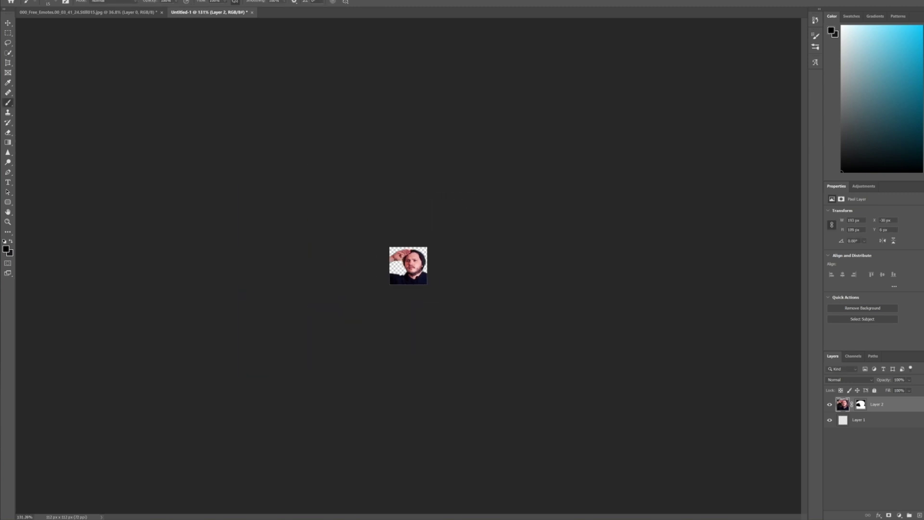
left_click(9, 9)
left_click(34, 11)
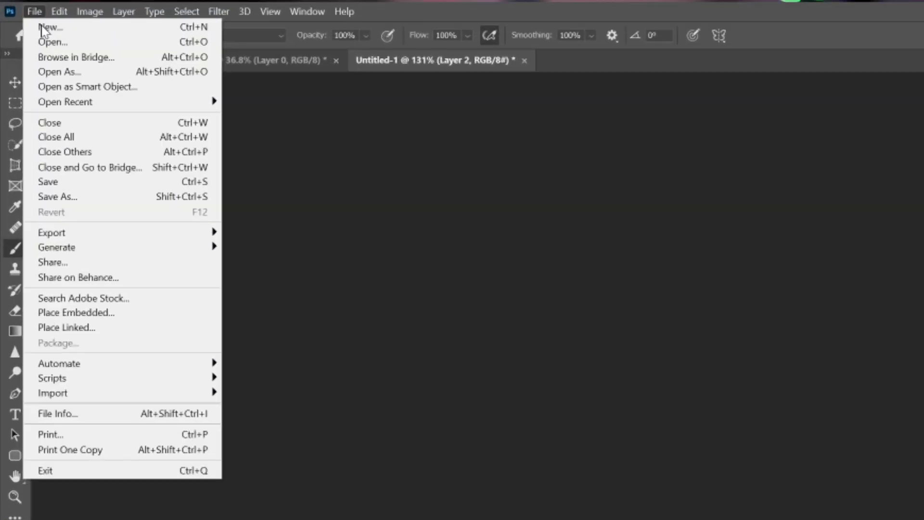
mouse_move(93, 249)
mouse_move(204, 234)
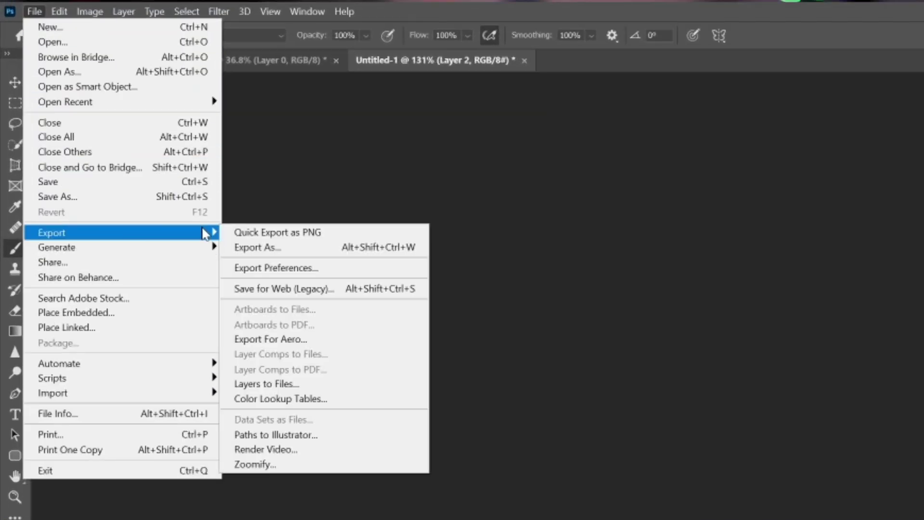
left_click(260, 235)
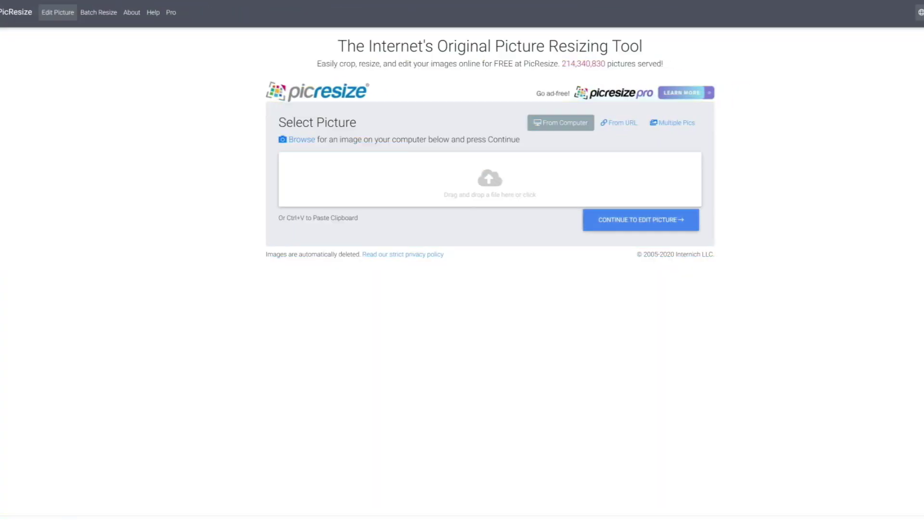
Step: Upload the exported PNG to PicResize and crop it to a 500 × 500 square around the man
left_click_drag(455, 182, 456, 184)
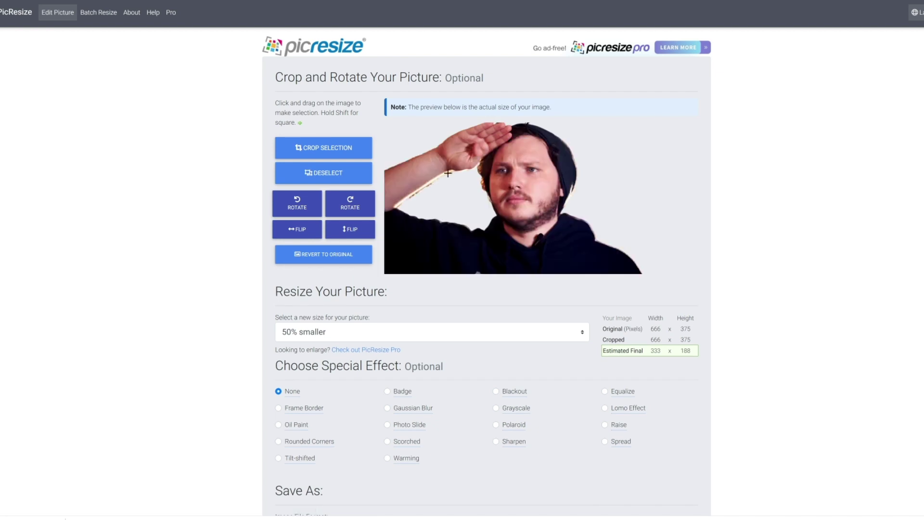
left_click_drag(592, 259, 357, 4)
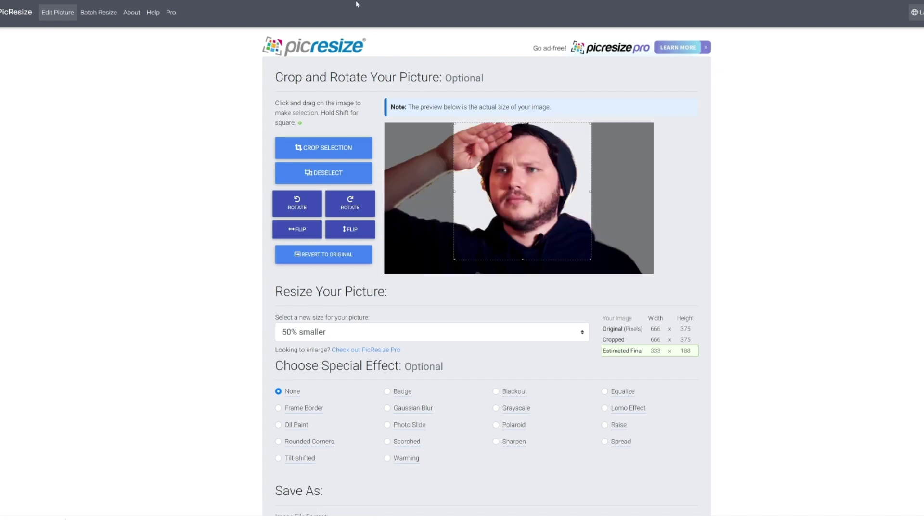
left_click_drag(520, 221, 515, 234)
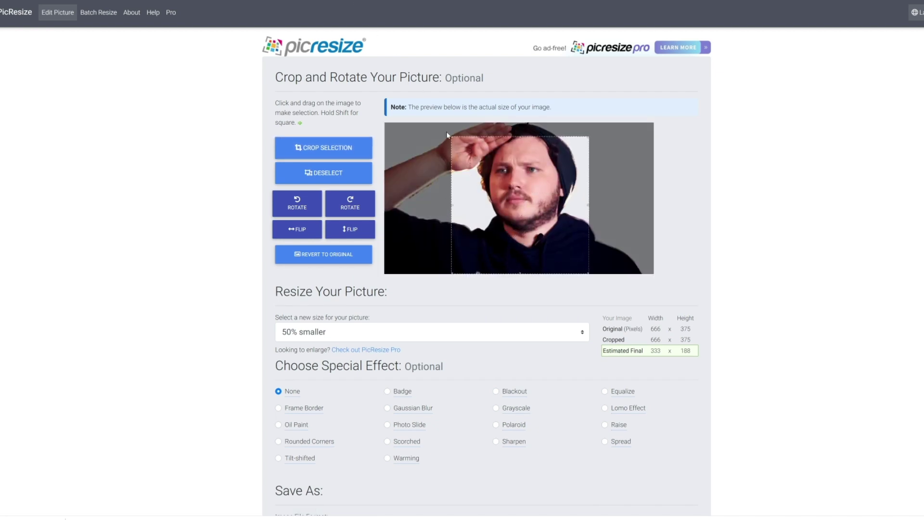
left_click_drag(452, 137, 398, 93)
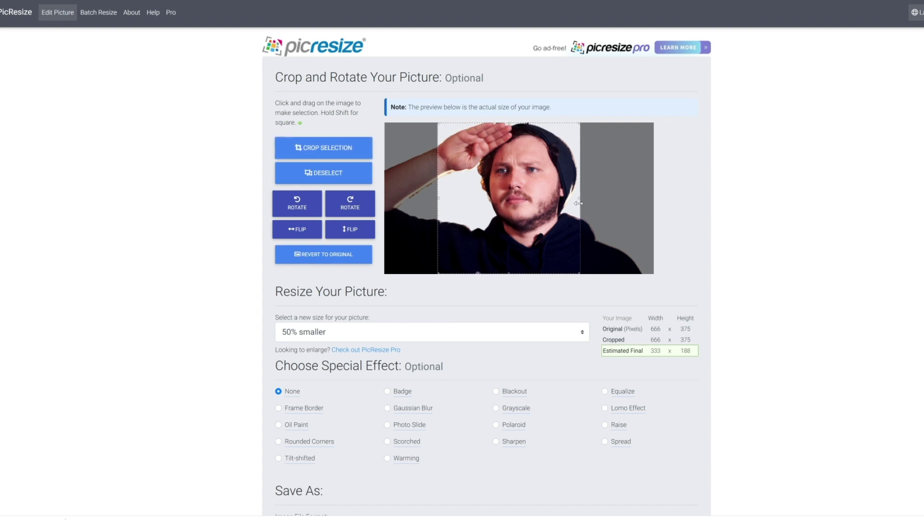
left_click_drag(578, 203, 619, 206)
left_click(595, 216)
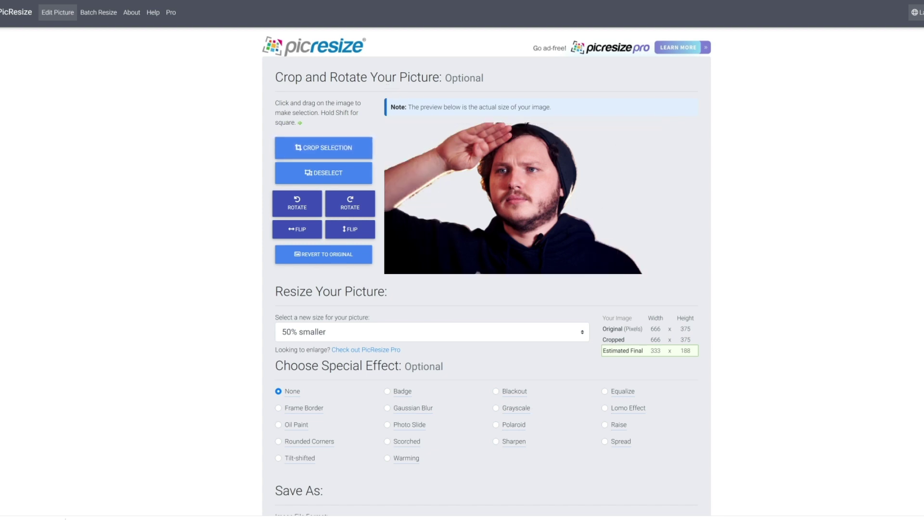
left_click_drag(426, 125, 556, 297)
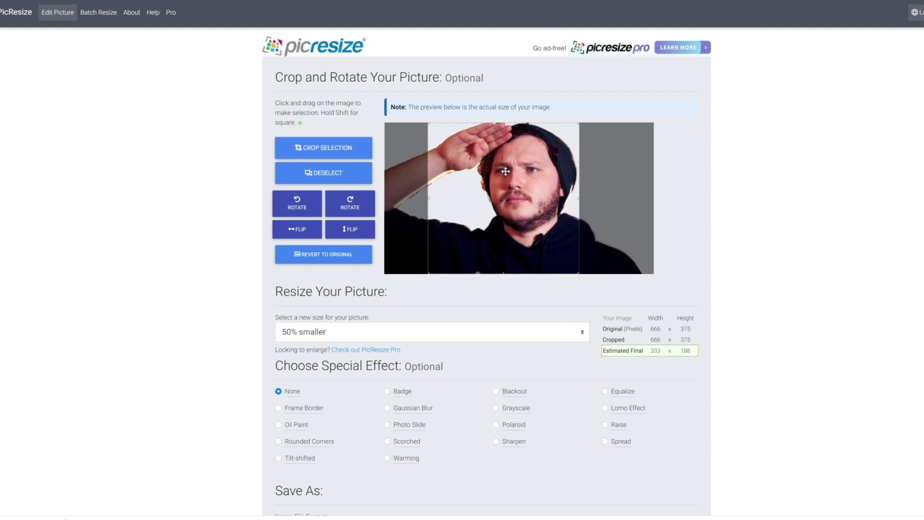
left_click(342, 151)
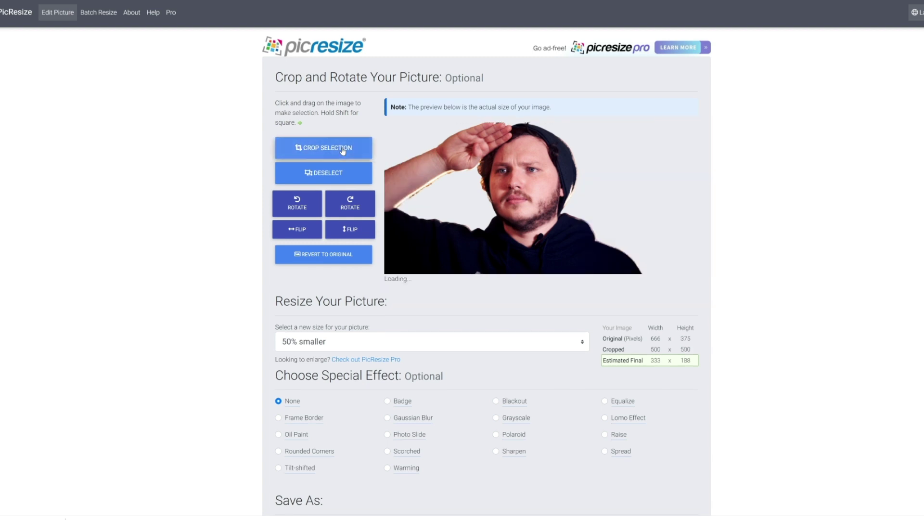
Step: Resize the cropped picture to a custom 112 × 112 pixels, keeping PNG as the format
left_click(400, 333)
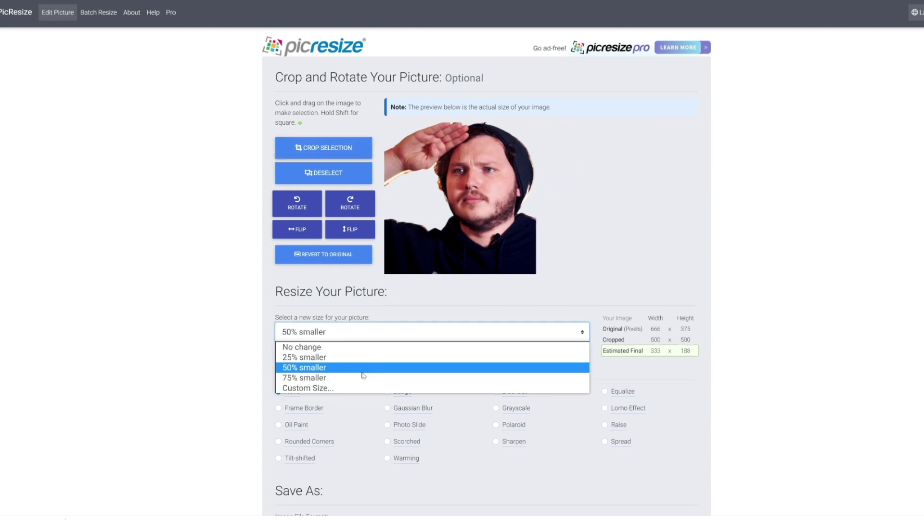
left_click(314, 381)
left_click(471, 381)
type("112")
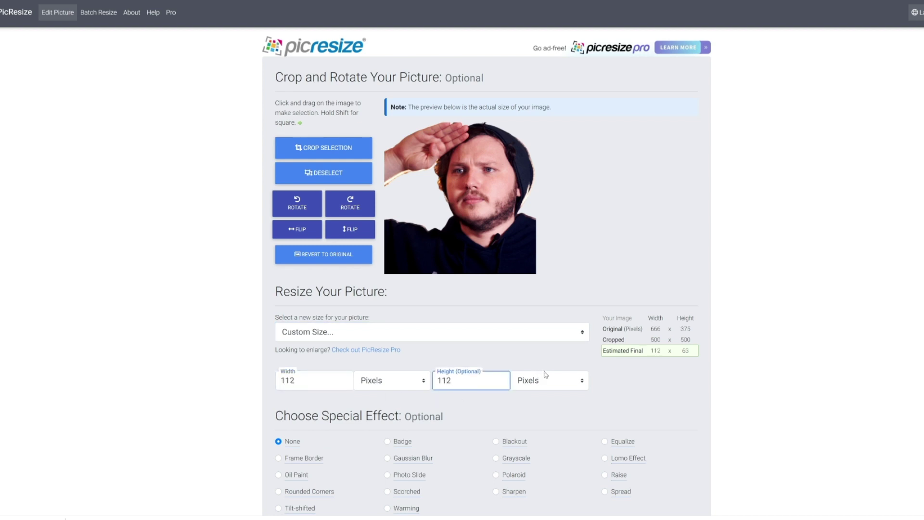
scroll(627, 367, "down", 3)
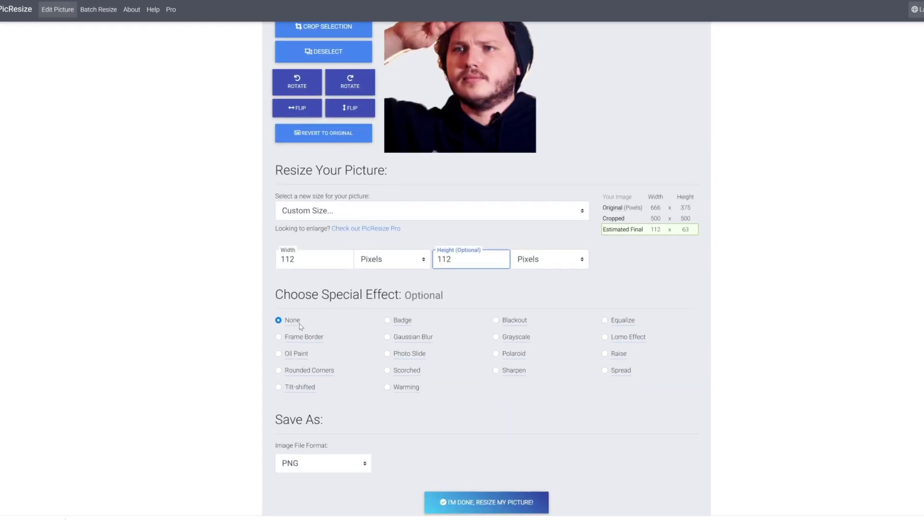
scroll(222, 356, "down", 1)
left_click(319, 424)
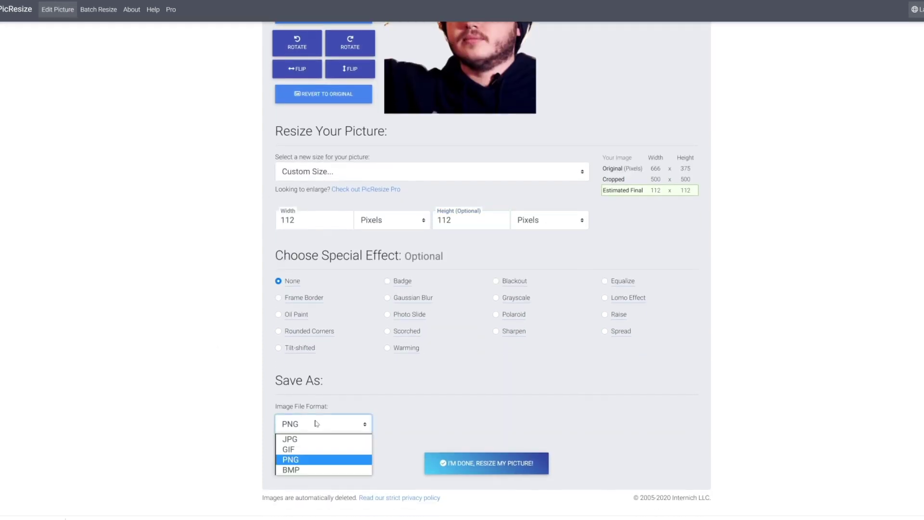
left_click(306, 462)
left_click(479, 463)
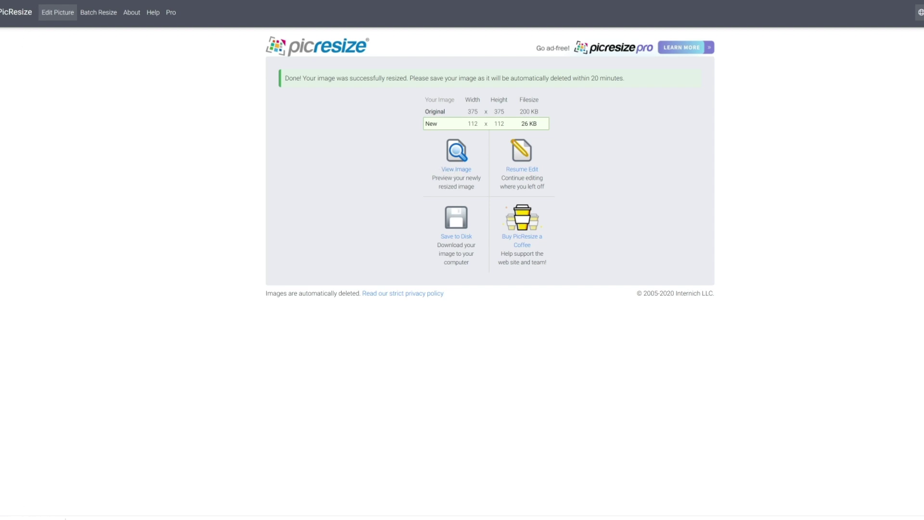
Step: Move and enlarge the resized picture's preview window, then save the picture to disk
left_click_drag(14, 13, 188, 86)
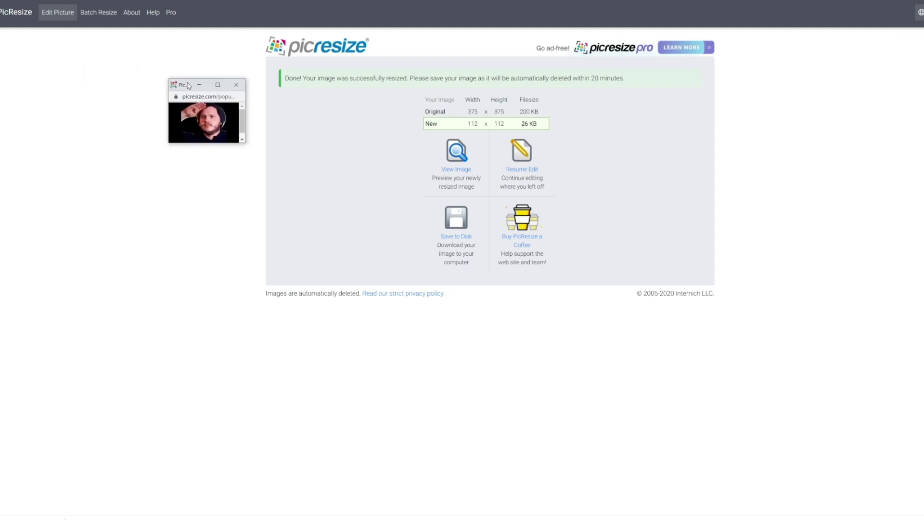
left_click_drag(251, 151, 321, 201)
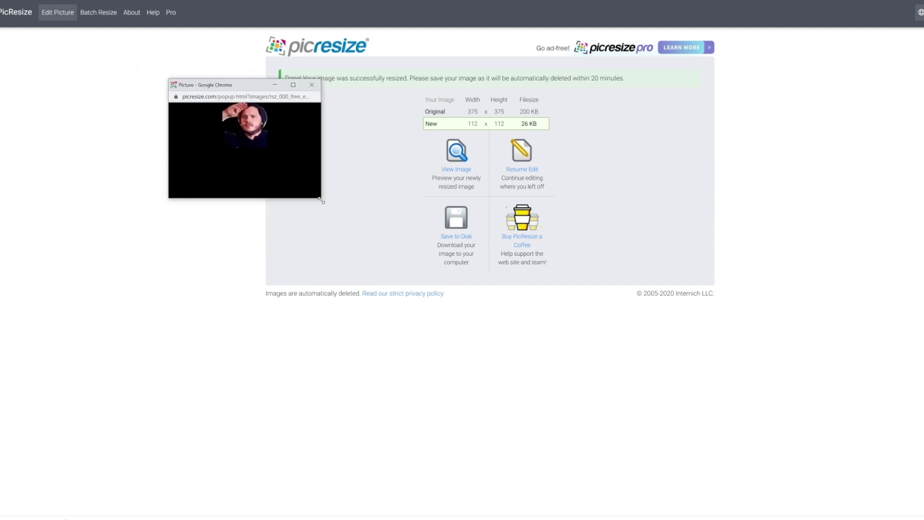
left_click(465, 227)
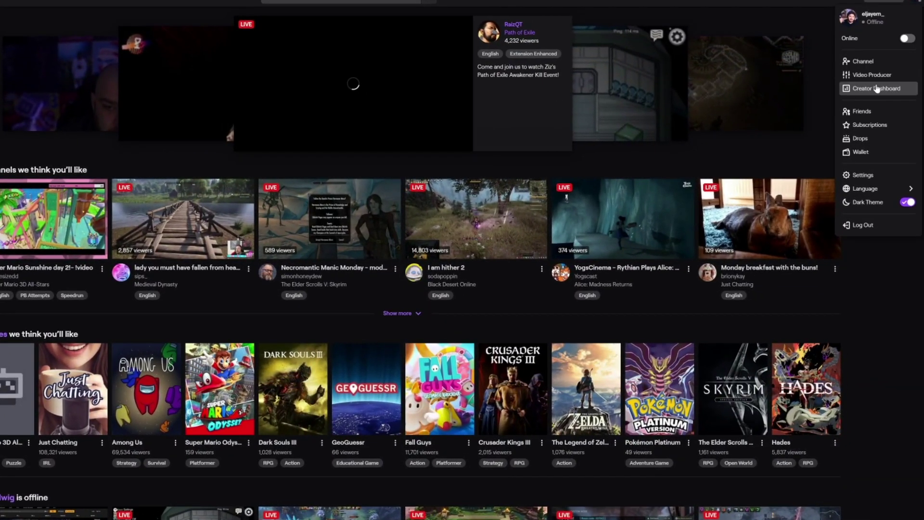
Step: Go from the Creator Dashboard through Preferences > Affiliate to the Emotes settings page
left_click(913, 99)
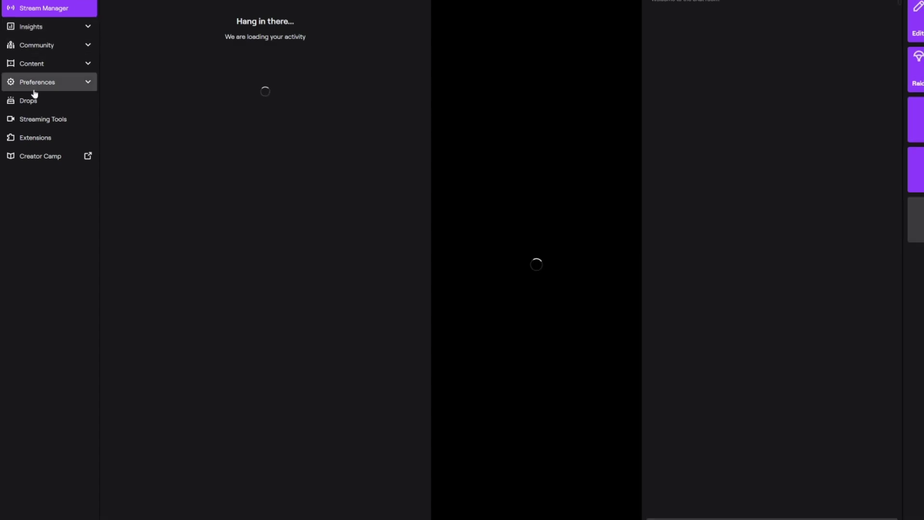
left_click(38, 83)
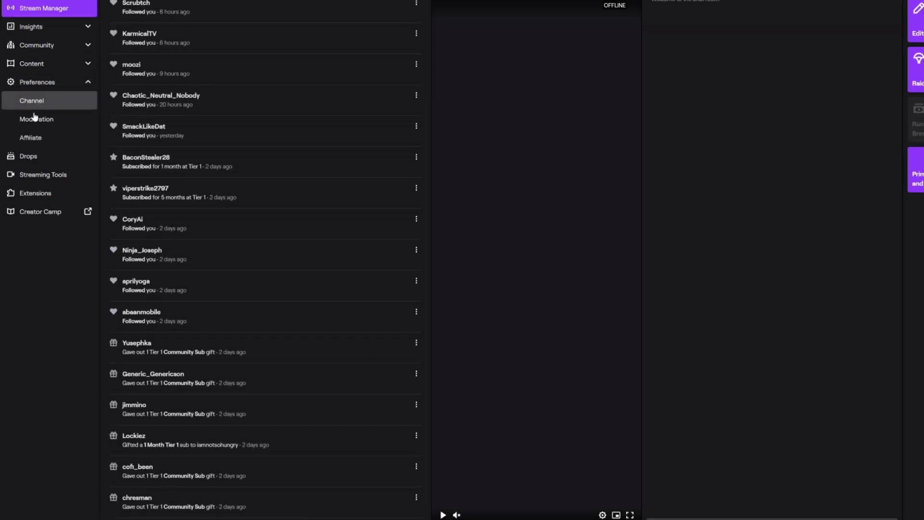
left_click(34, 144)
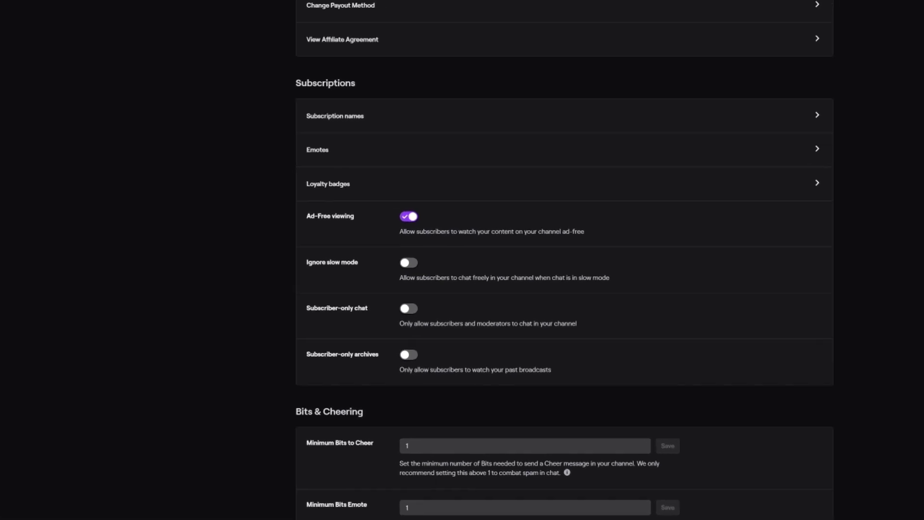
left_click(212, 101)
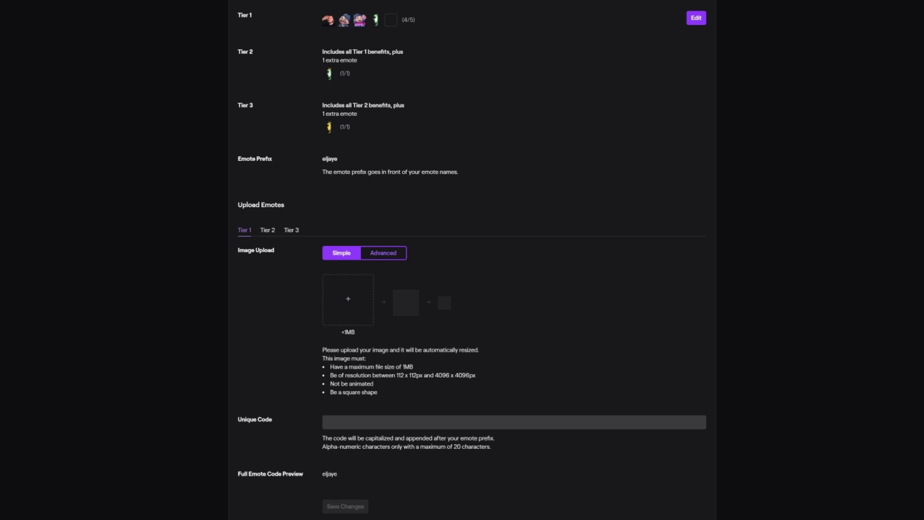
Step: Upload the 112 × 112 PNG as a Tier 1 emote and enter 7 as its unique code
left_click_drag(489, 224, 345, 300)
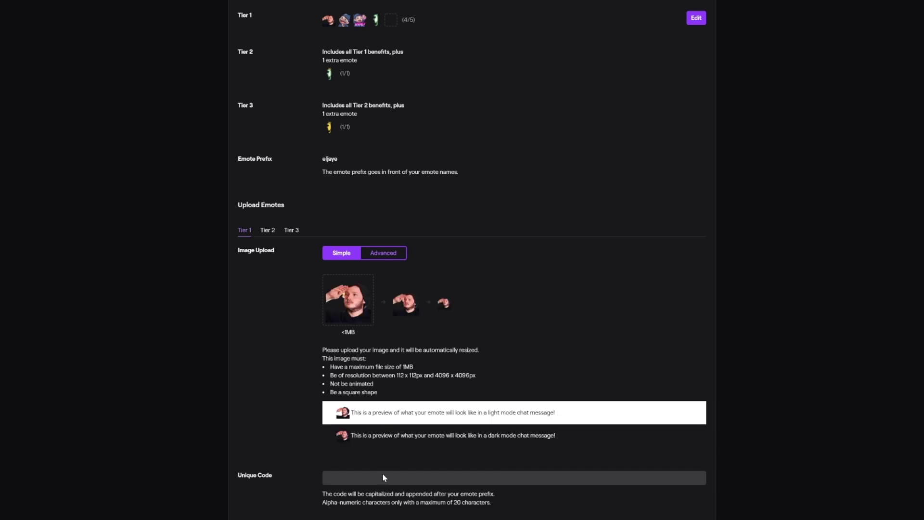
scroll(382, 473, "down", 1)
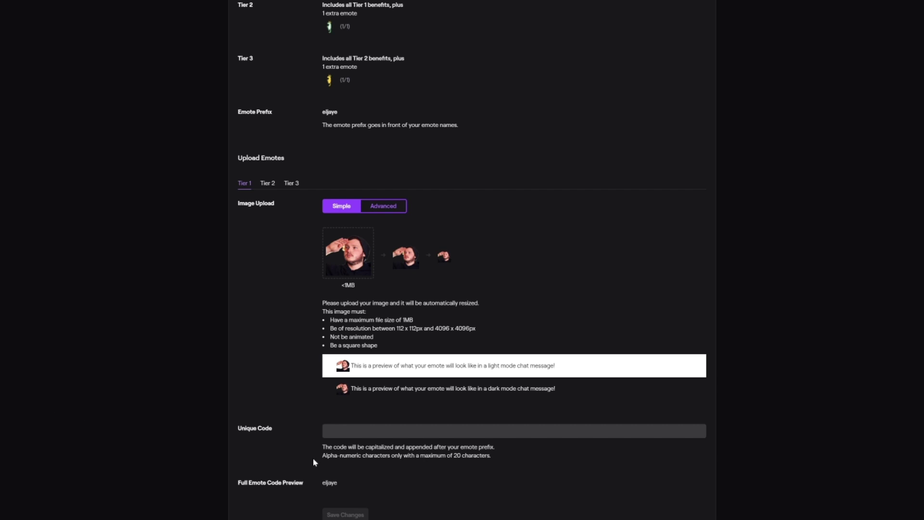
left_click(514, 430)
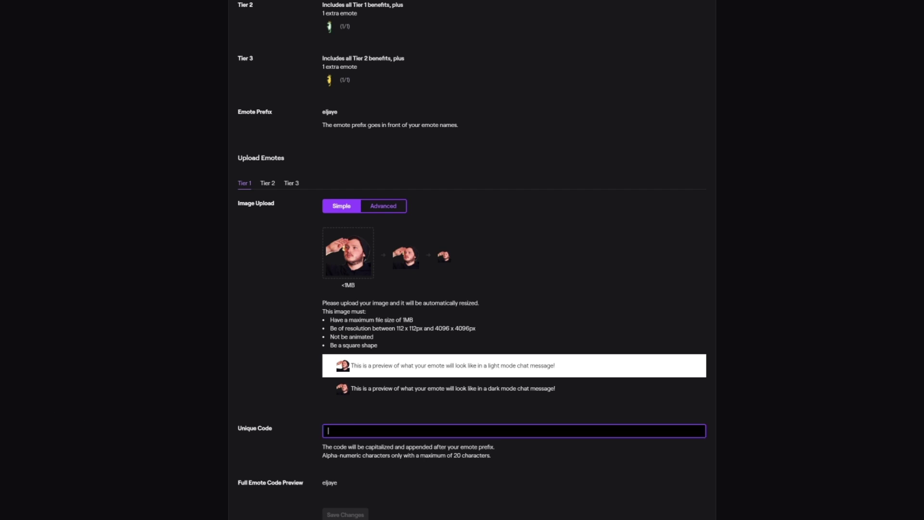
type("7")
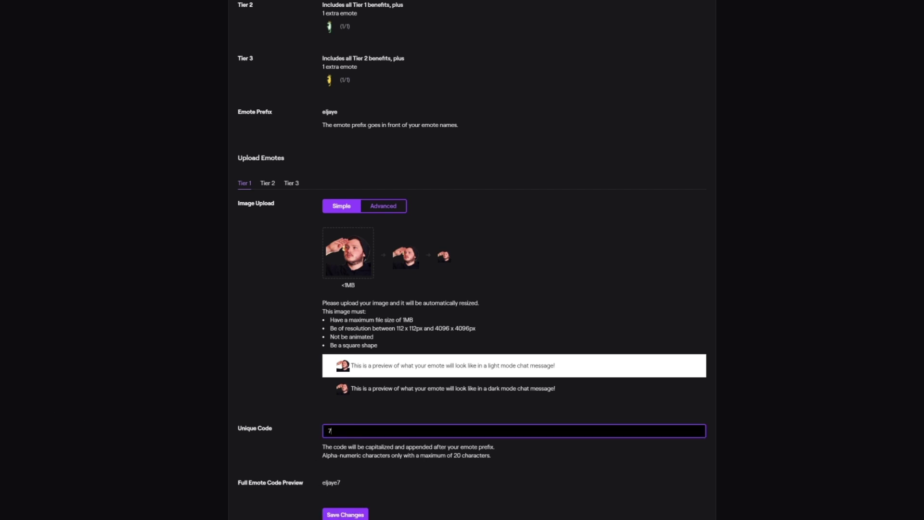